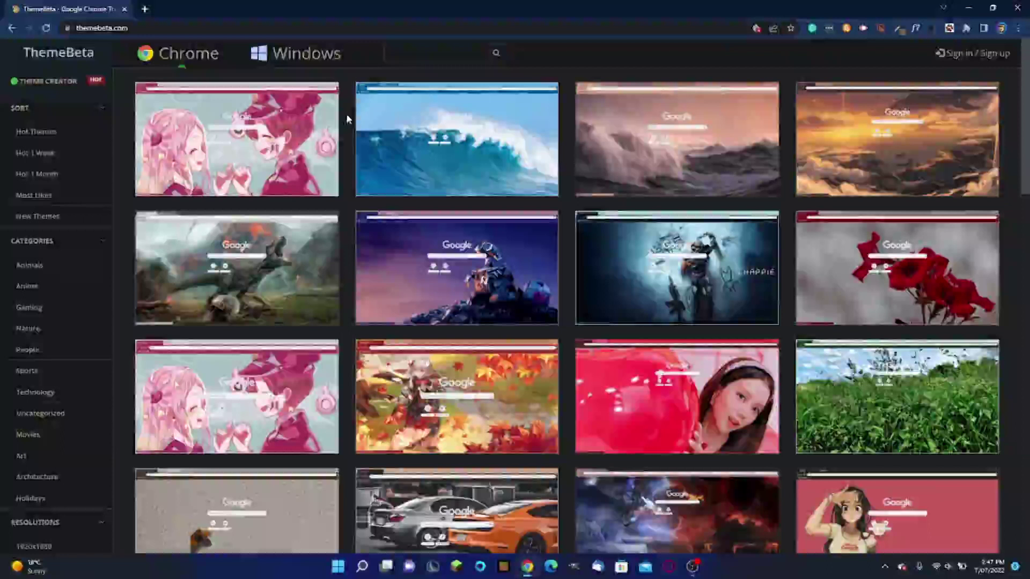
- Open the theme creator and set the NTP Background color of the new theme to blue
left_click(42, 87)
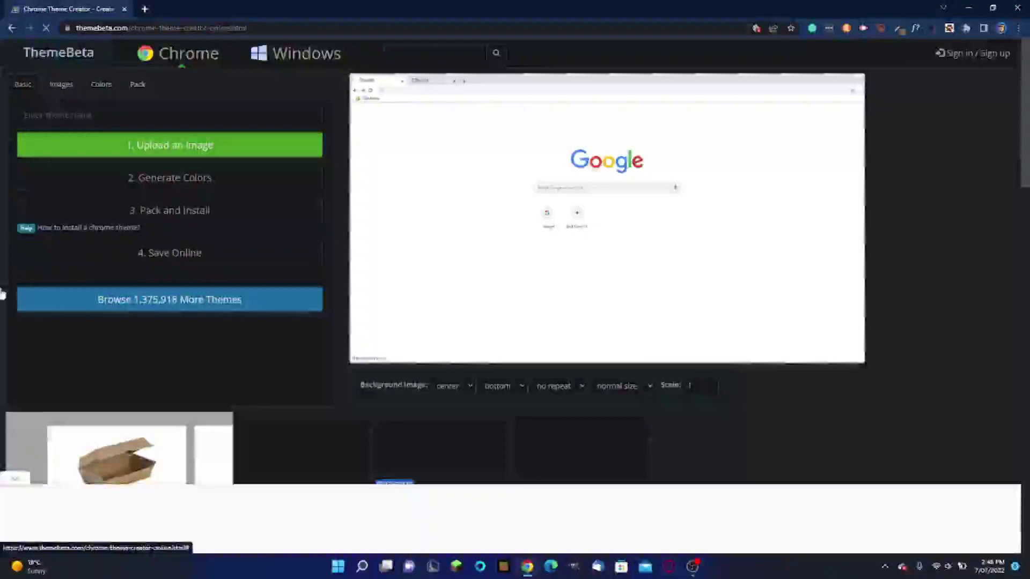
left_click(66, 87)
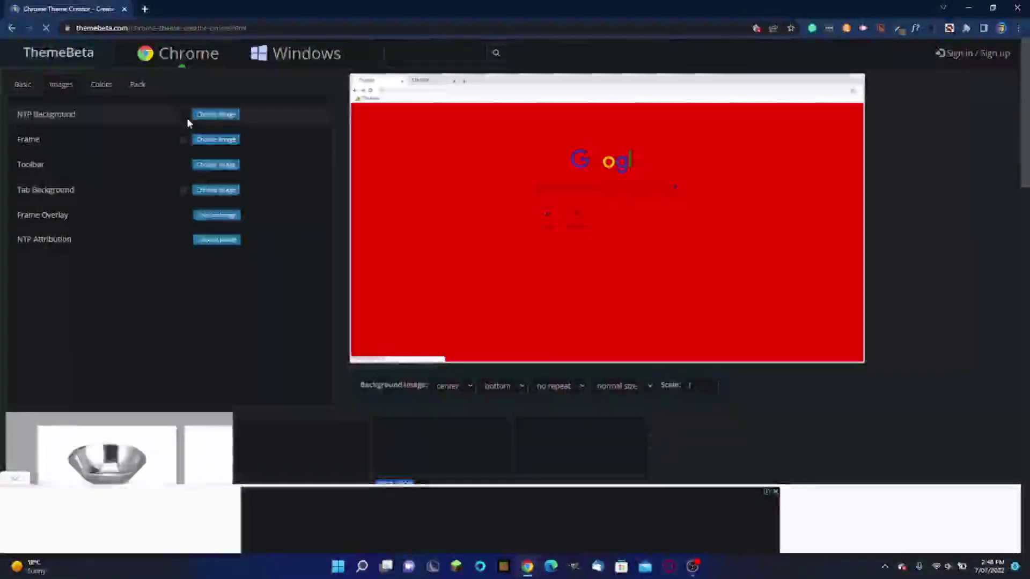
left_click(187, 117)
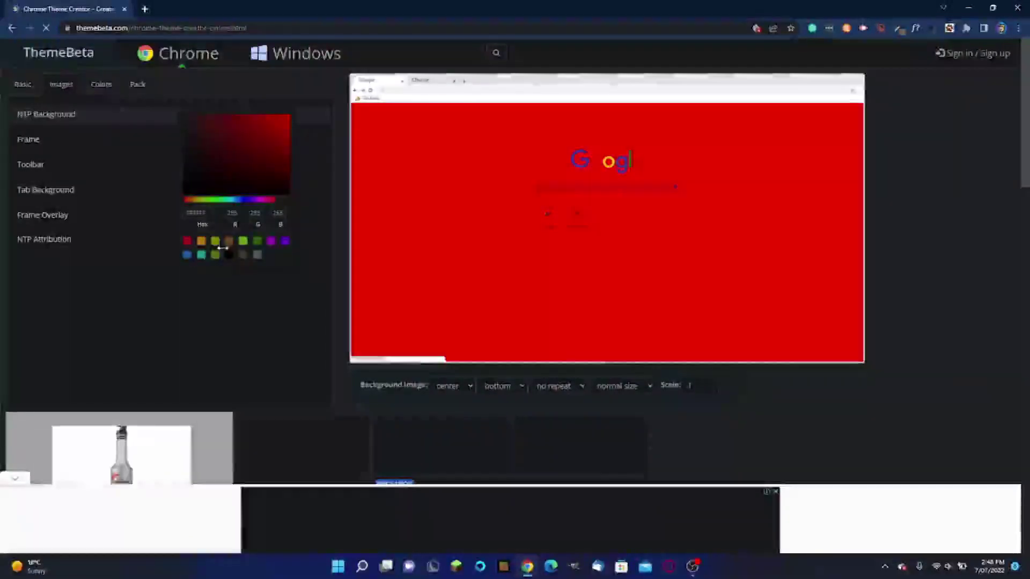
left_click(187, 255)
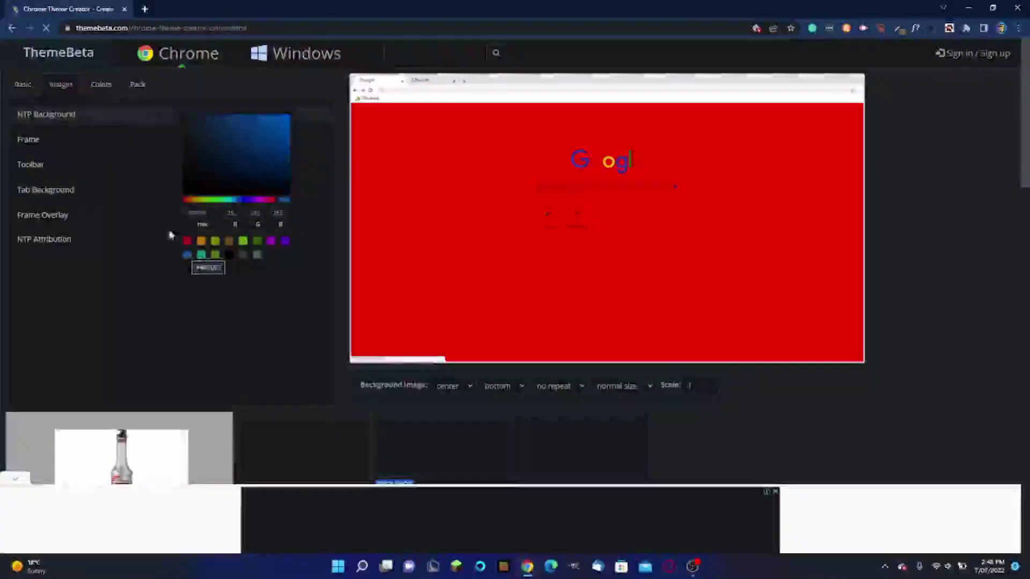
left_click(156, 349)
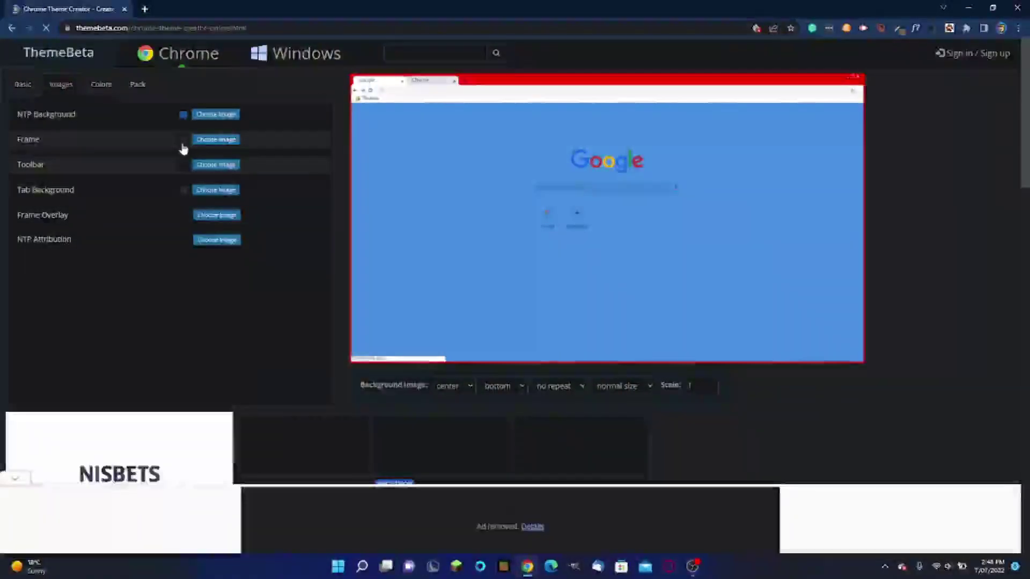
- Set the theme's Frame color to bright turquoise green and its Toolbar color to dark purple
left_click(183, 142)
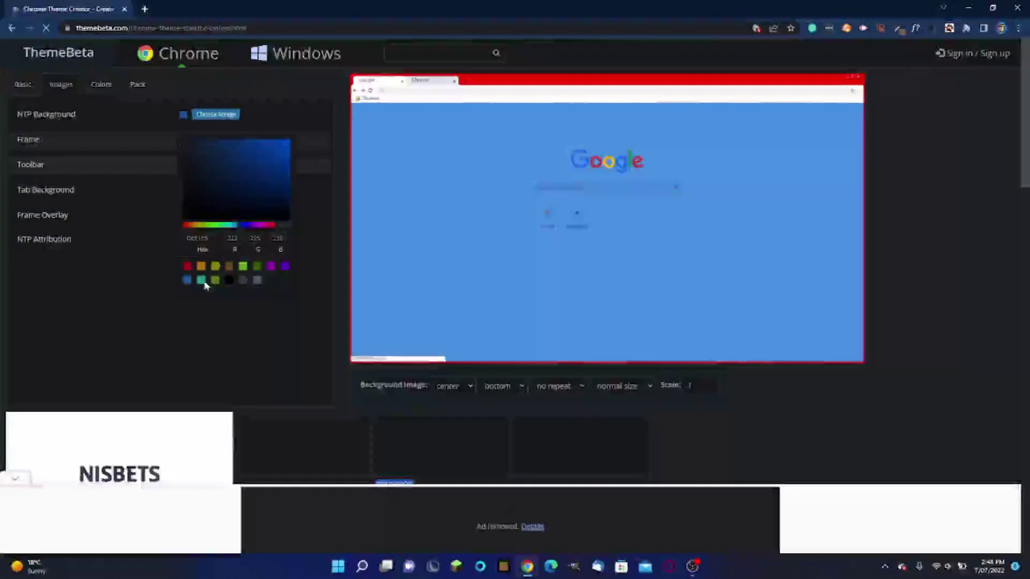
left_click(225, 230)
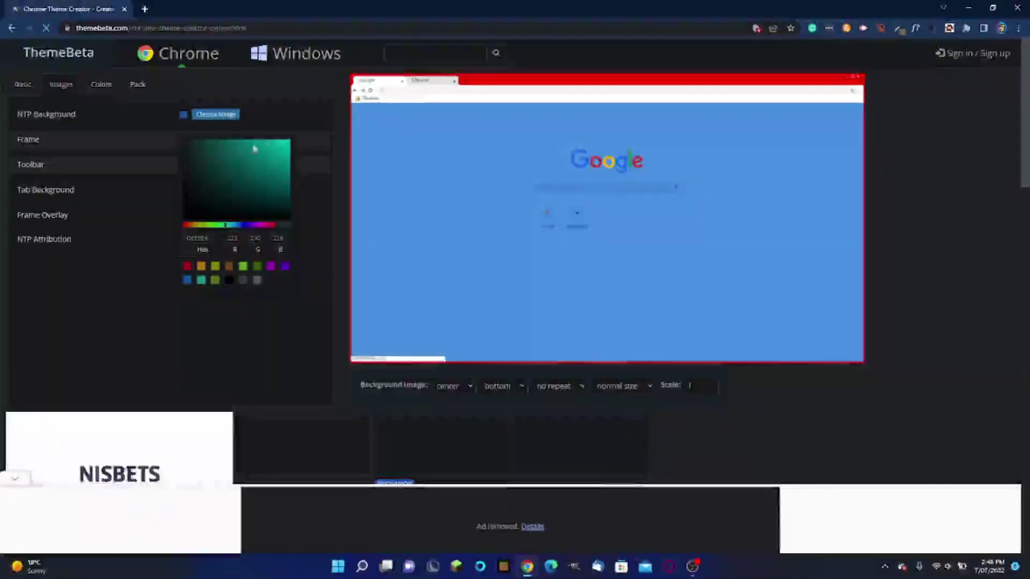
left_click(199, 343)
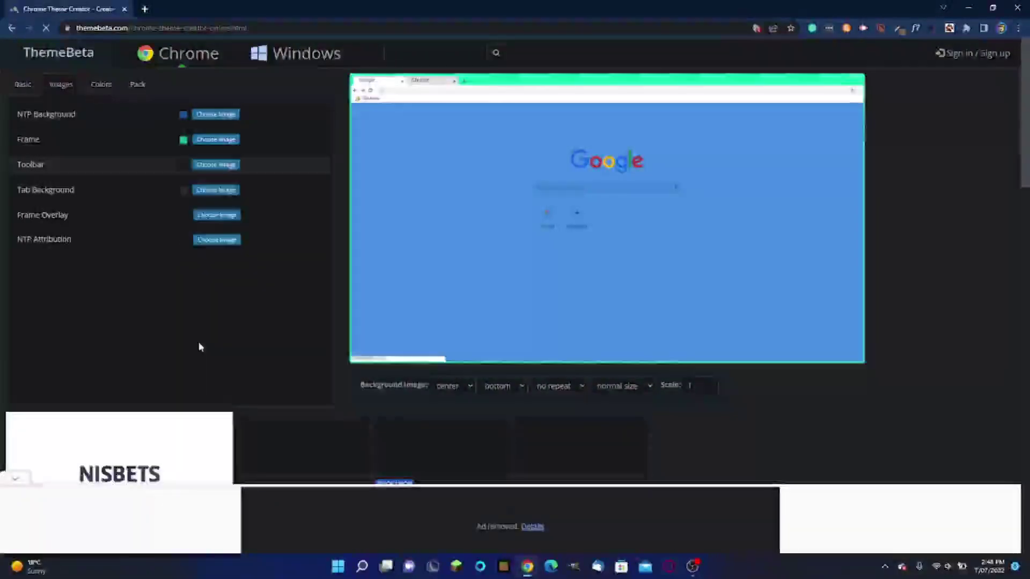
left_click(182, 167)
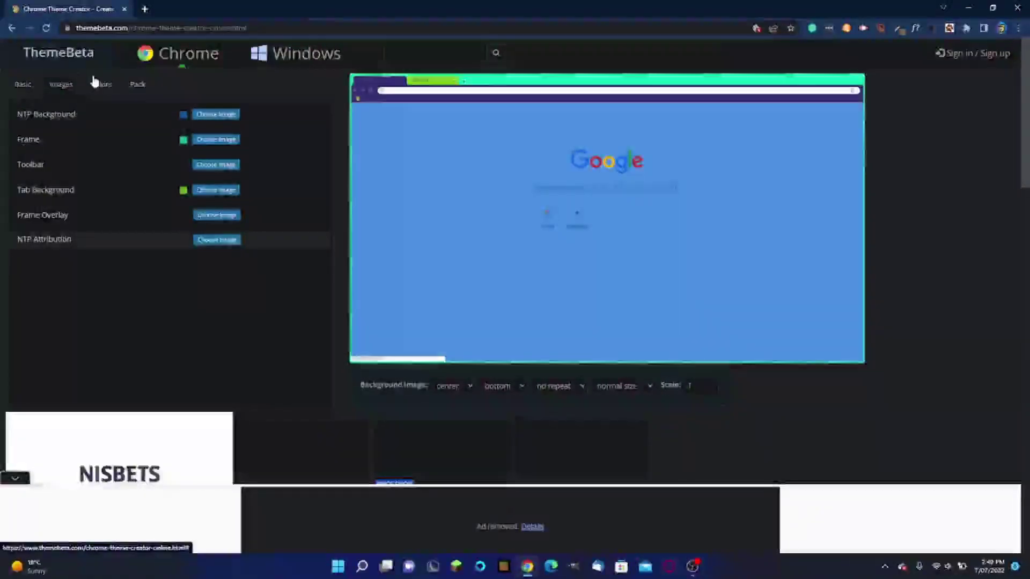
- Open the Tab Text color of the theme for editing
left_click(106, 87)
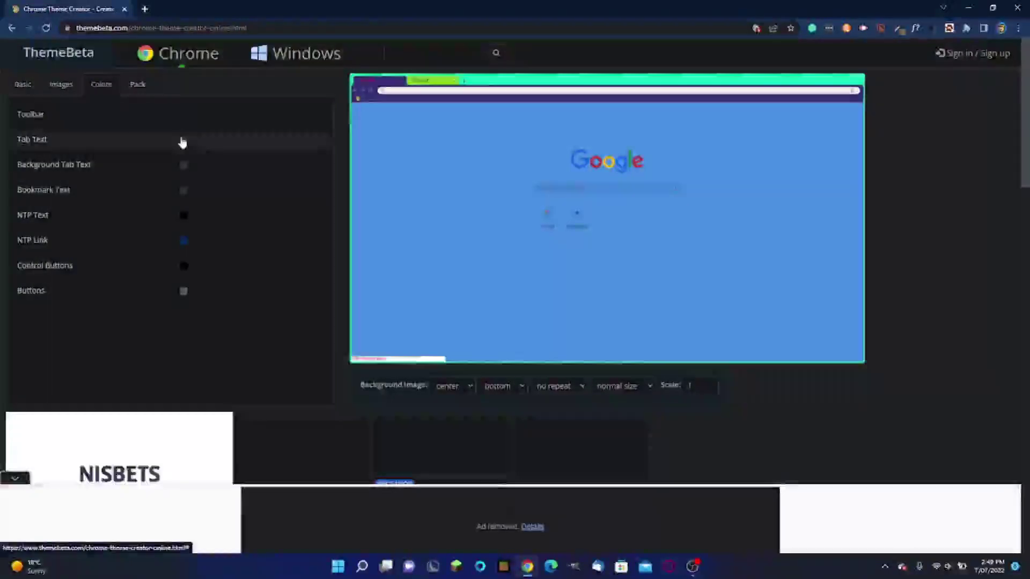
left_click(183, 142)
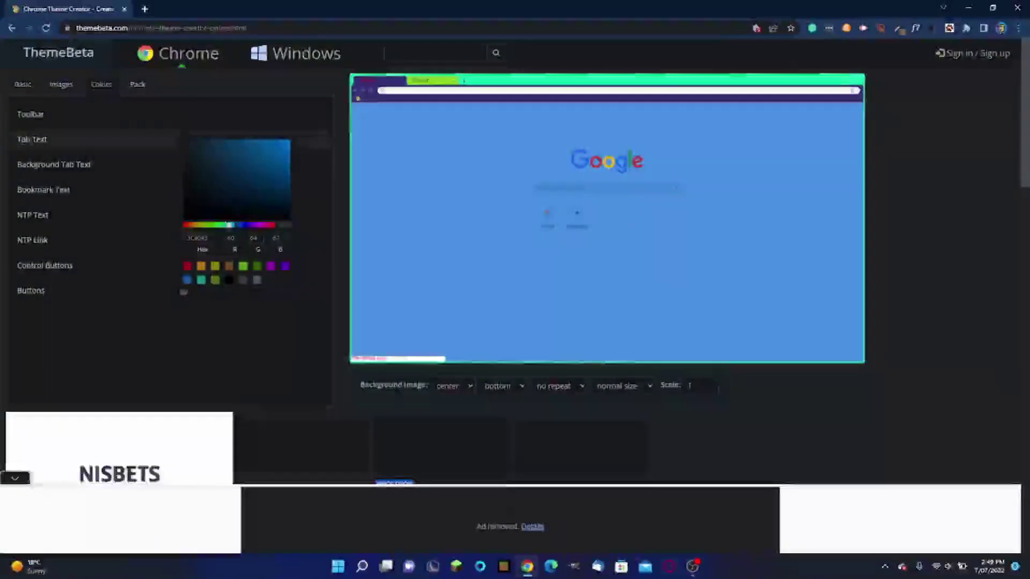
- Try the hex value ffffff and the gray preset swatch as the Tab Text color
left_click_drag(261, 165, 312, 127)
double_click(197, 238)
type("ffffff")
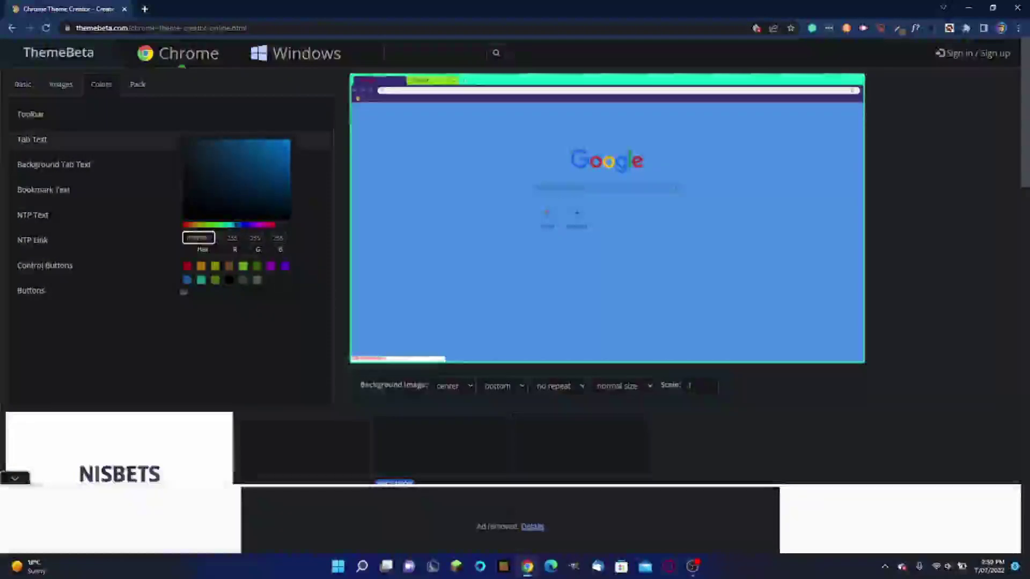
key("BackSpace")
key("BackSpace")
key("BackSpace")
key("BackSpace")
key("BackSpace")
key("BackSpace")
left_click(260, 285)
left_click(260, 284)
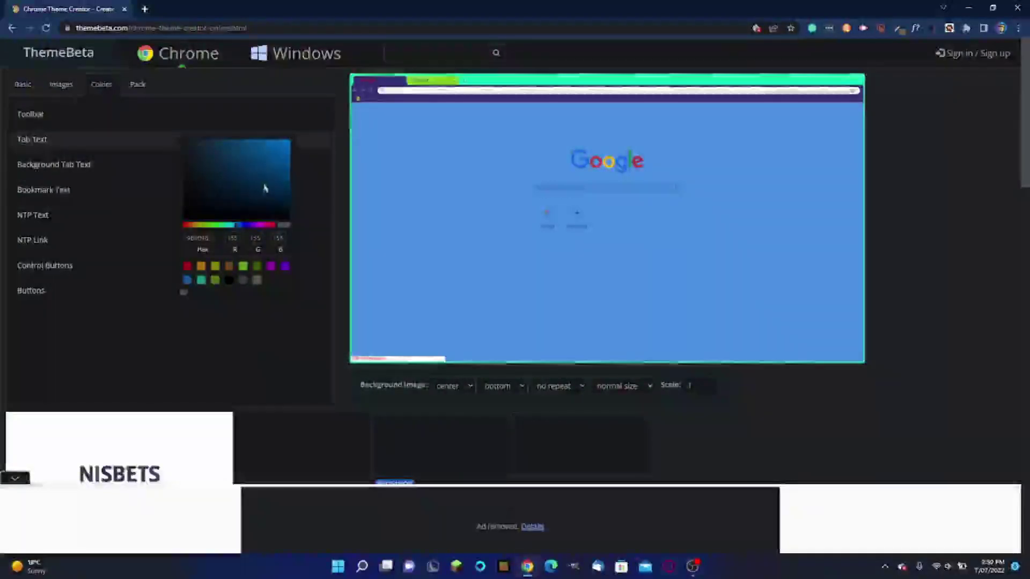
- Set the Tab Text color to a fully saturated bright blue and apply it
left_click(285, 145)
left_click_drag(286, 145, 290, 137)
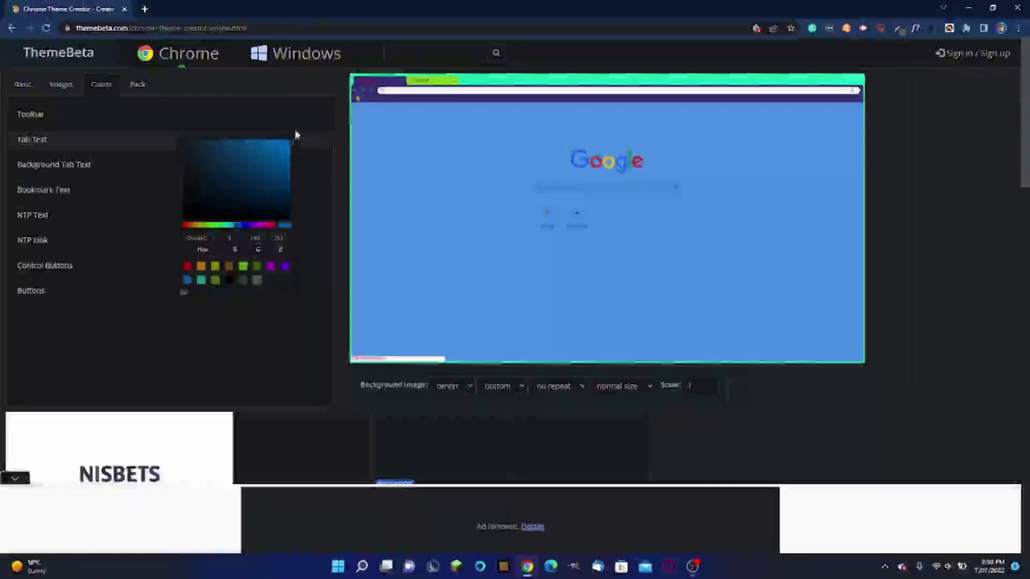
left_click(227, 373)
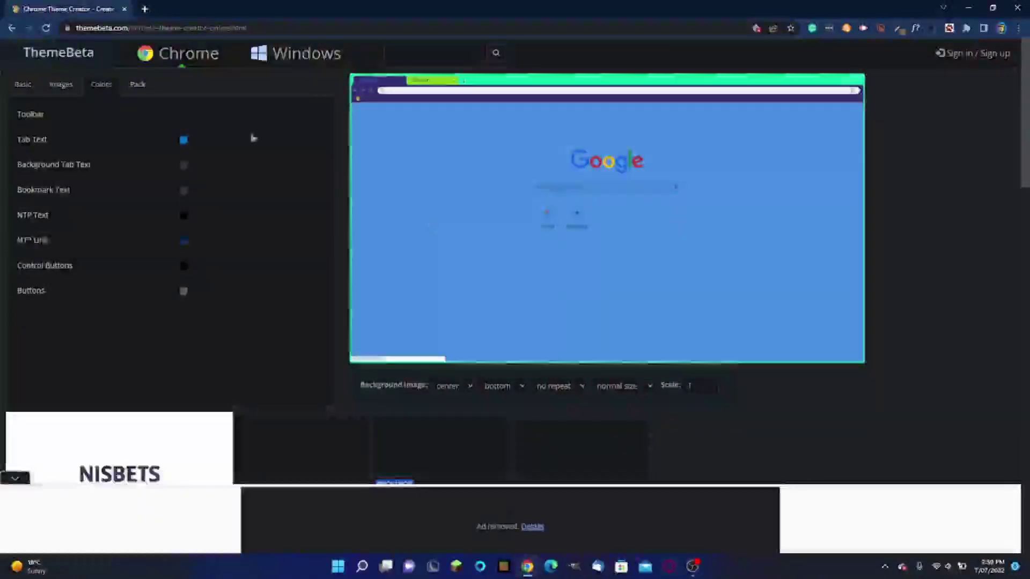
- Pack the finished theme for installation and save the zip file to the computer
left_click(20, 86)
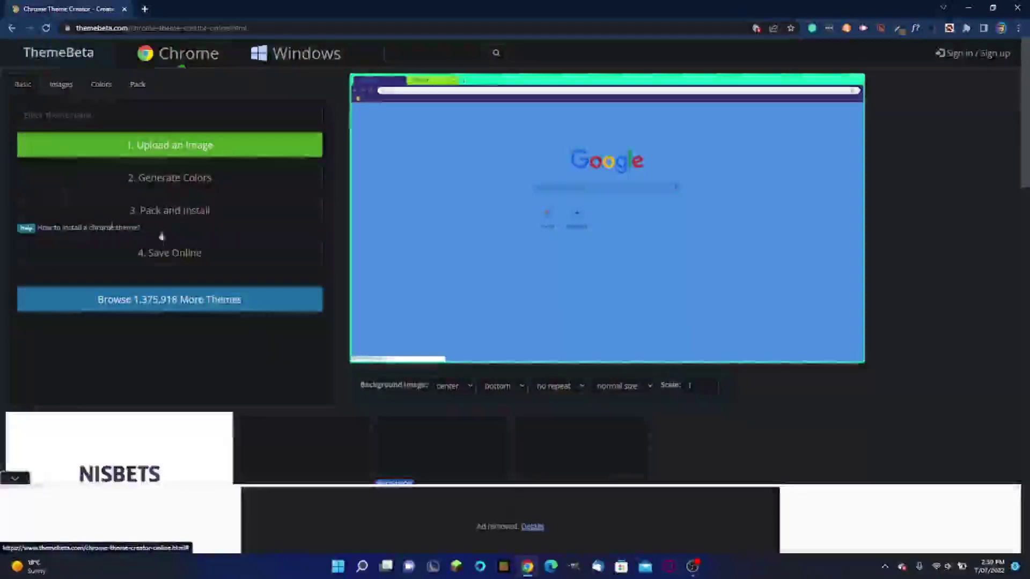
left_click(181, 207)
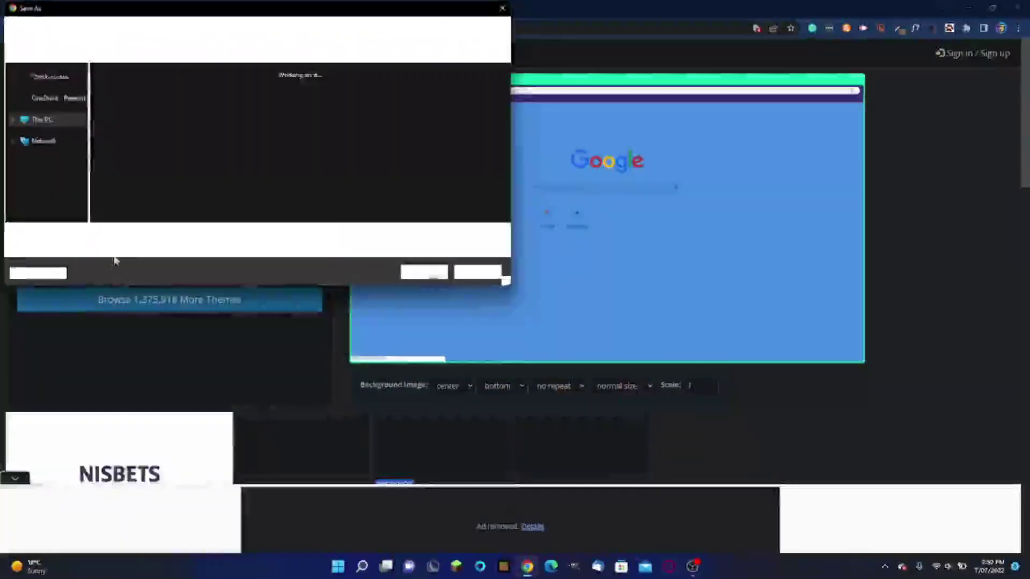
left_click(434, 271)
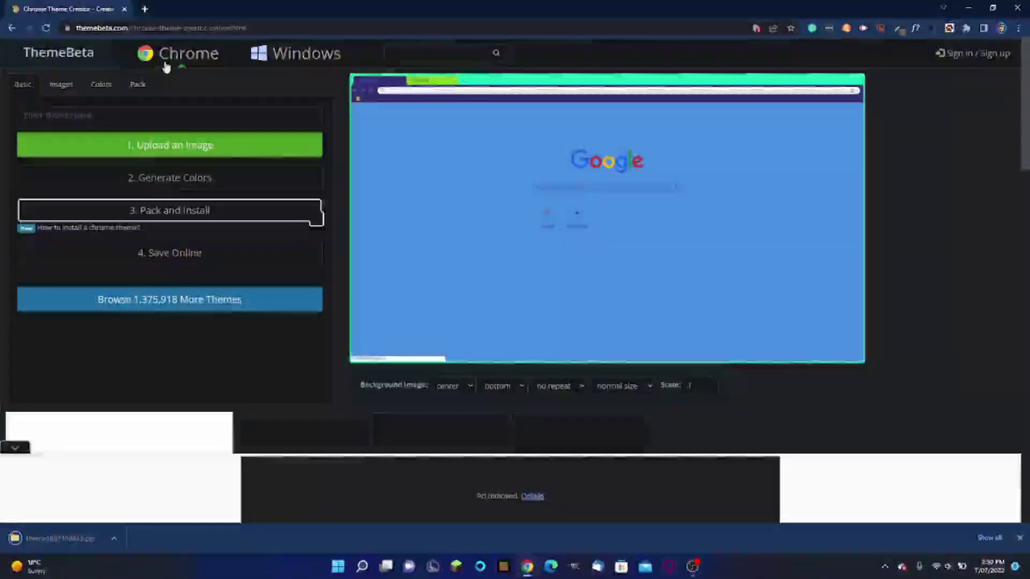
- Open the browser's extension management page and toggle Developer mode off and back on
left_click(967, 28)
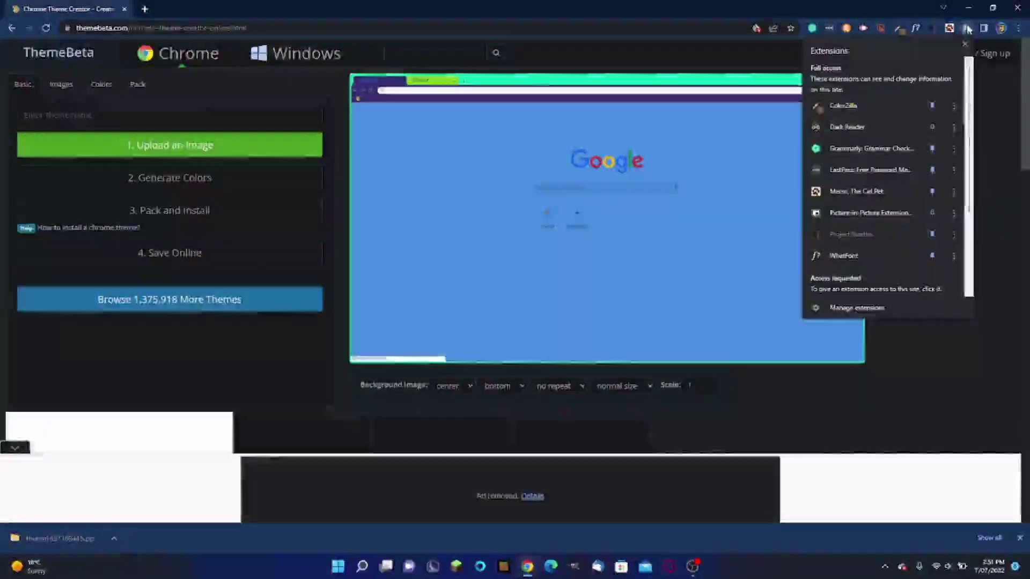
left_click(865, 311)
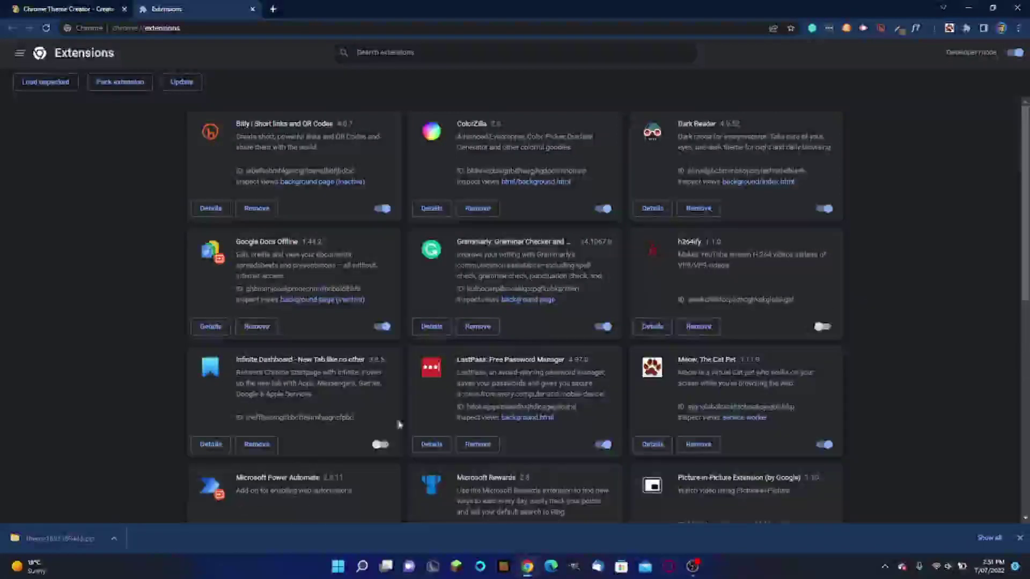
left_click(1017, 53)
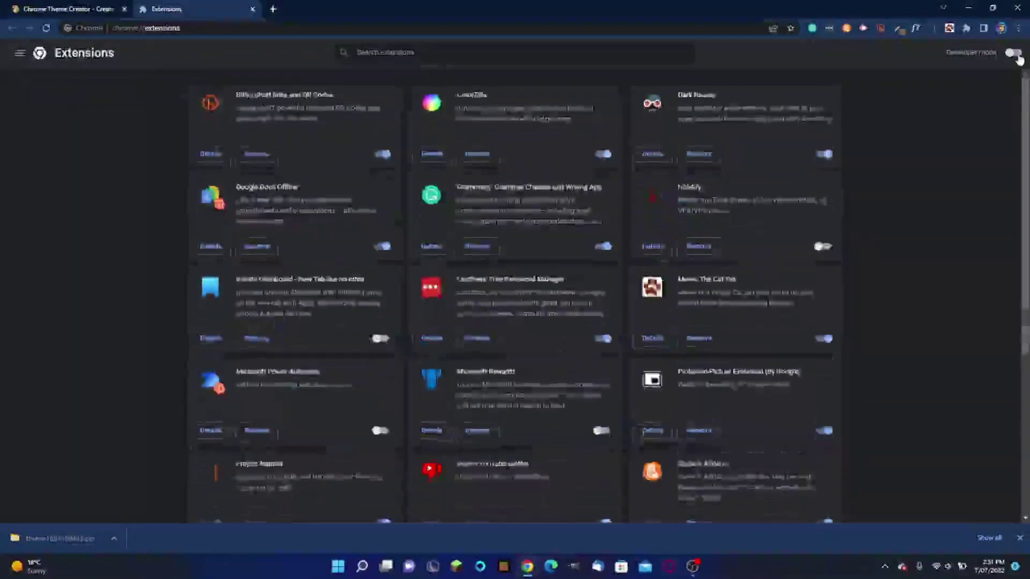
left_click(1018, 56)
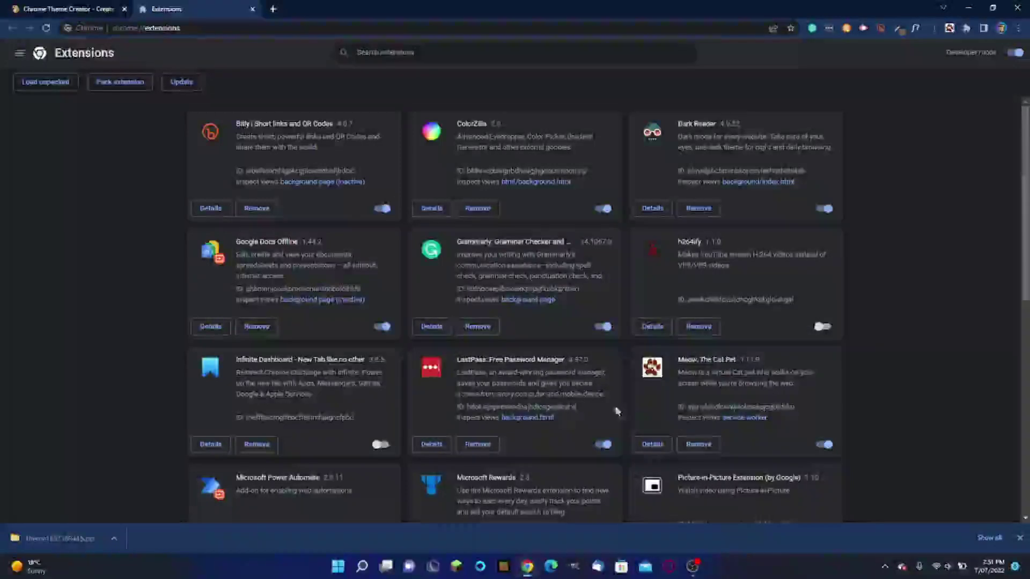
- Install the custom theme by placing the downloaded theme zip onto the Extensions page
left_click_drag(54, 542, 372, 375)
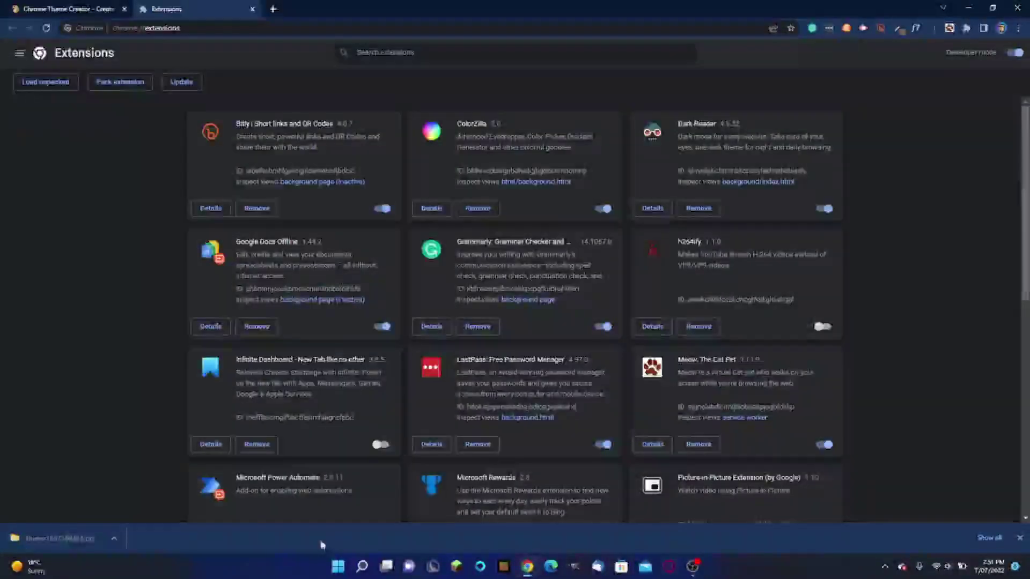
left_click_drag(55, 538, 483, 274)
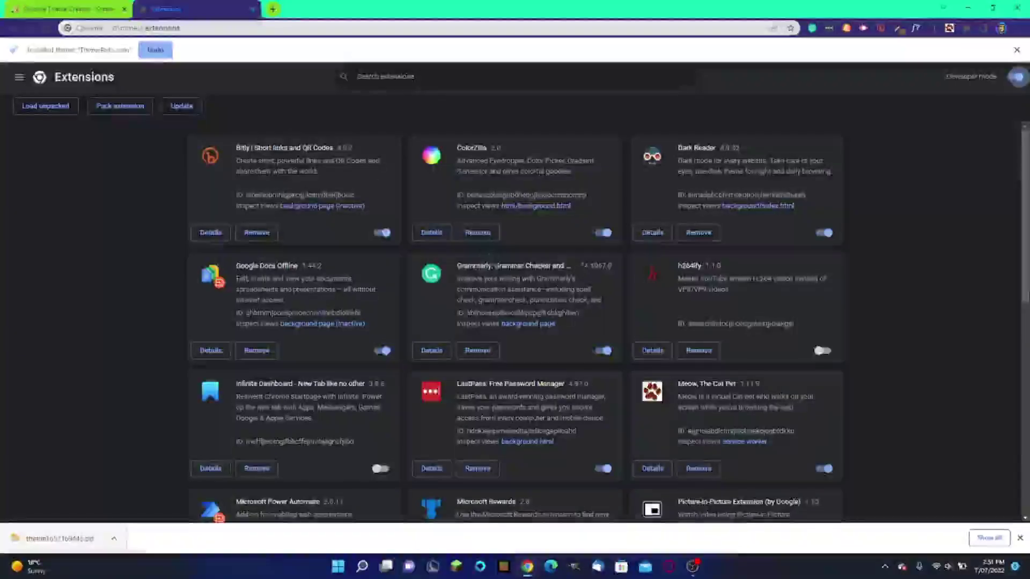